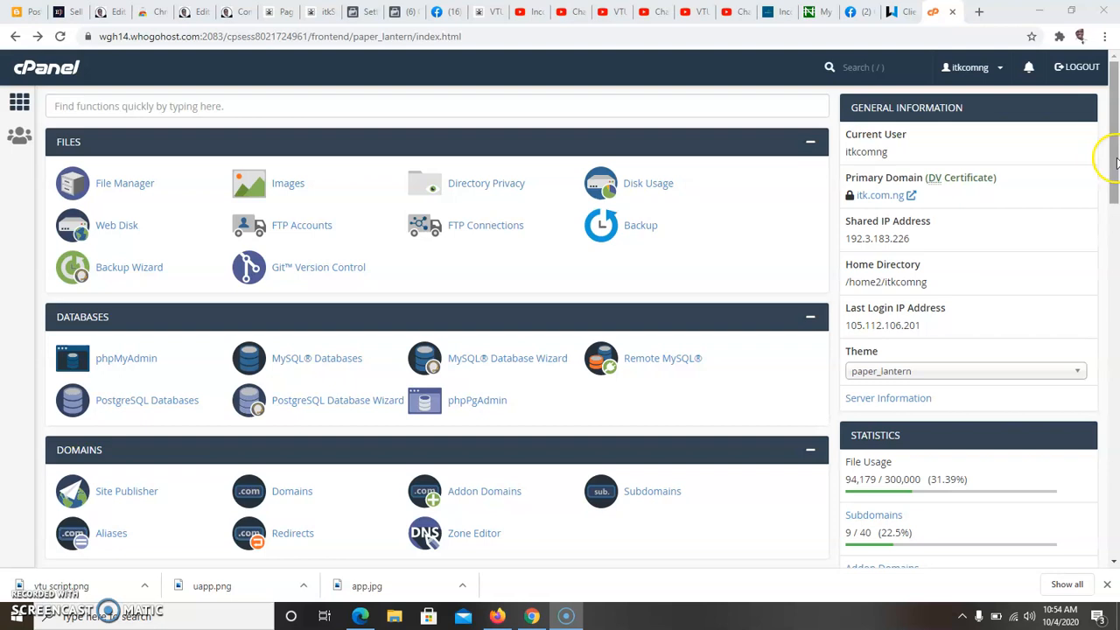
Step: Open WordPress from the Softaculous scripts in cPanel and start a new installation
{"action": "left_click_drag", "start_coordinate": [1115, 162], "coordinate": [1100, 460]}
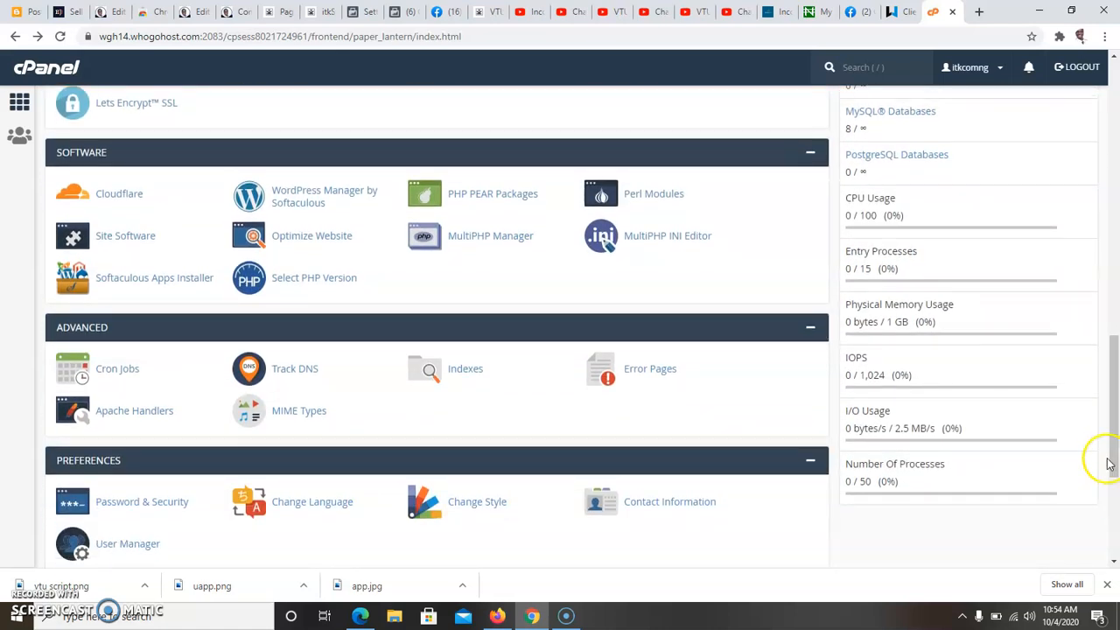
{"action": "left_click_drag", "start_coordinate": [1114, 464], "coordinate": [1108, 517]}
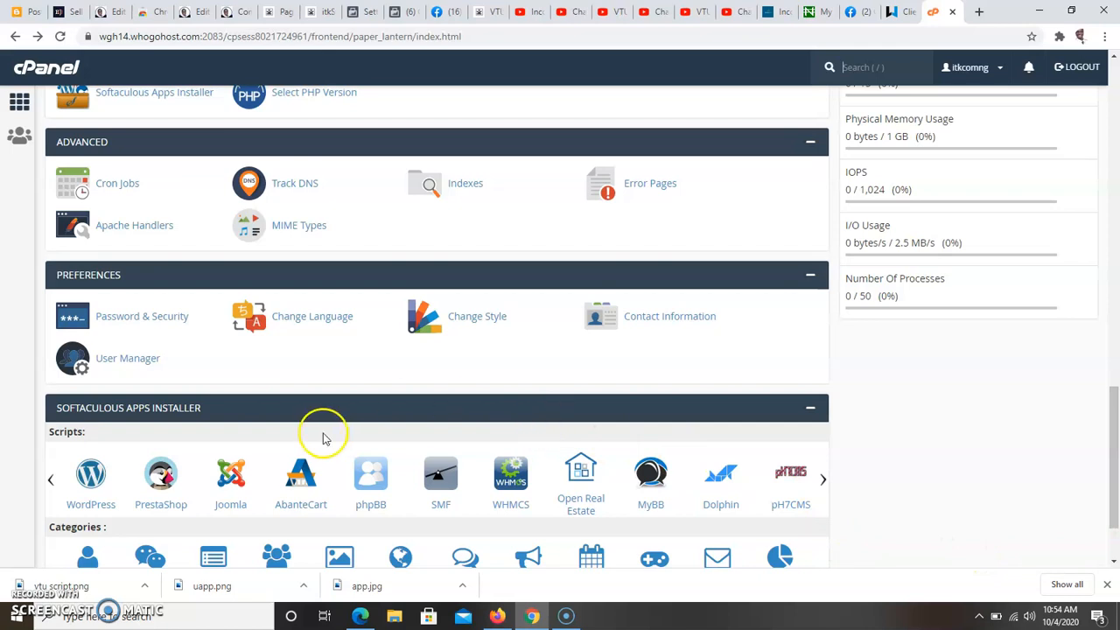
{"action": "left_click", "coordinate": [99, 473]}
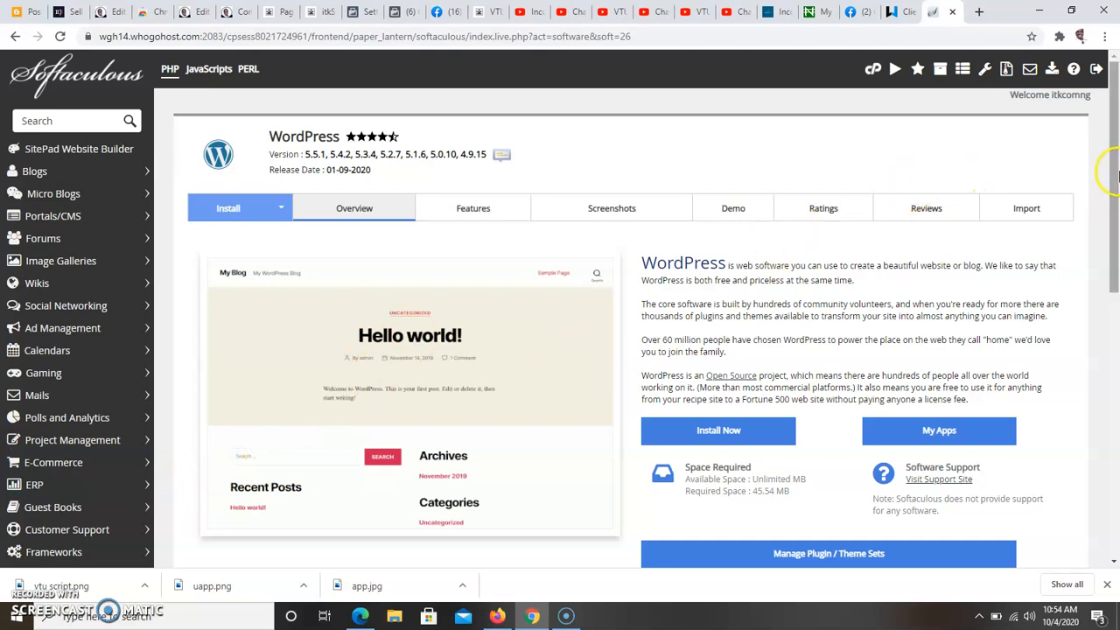
{"action": "left_click_drag", "start_coordinate": [1115, 178], "coordinate": [1107, 262]}
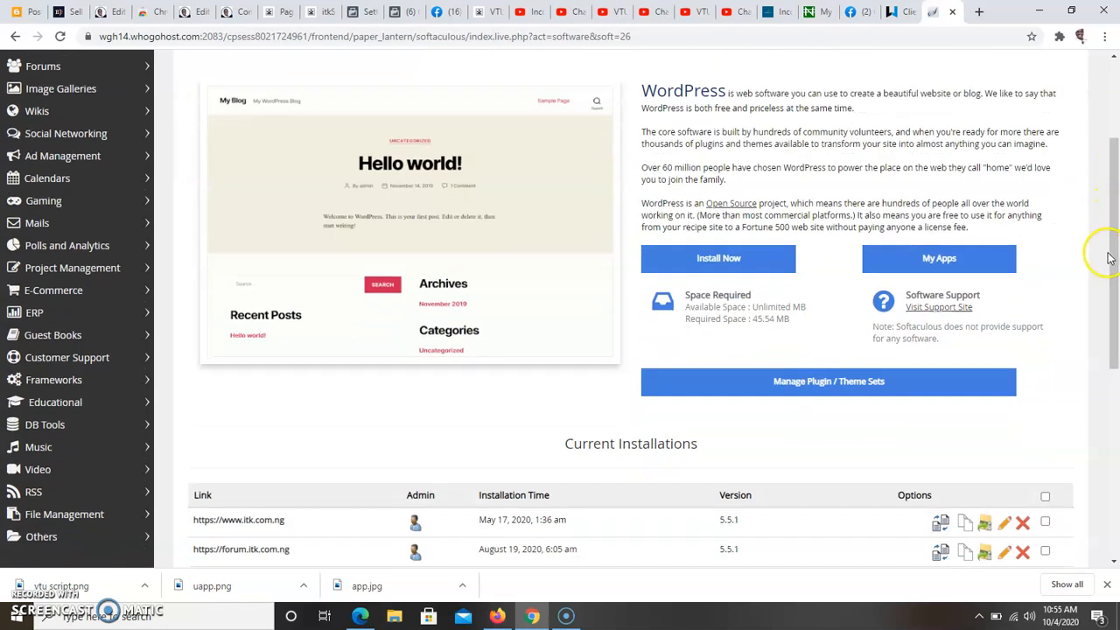
{"action": "left_click_drag", "start_coordinate": [1109, 257], "coordinate": [1111, 210]}
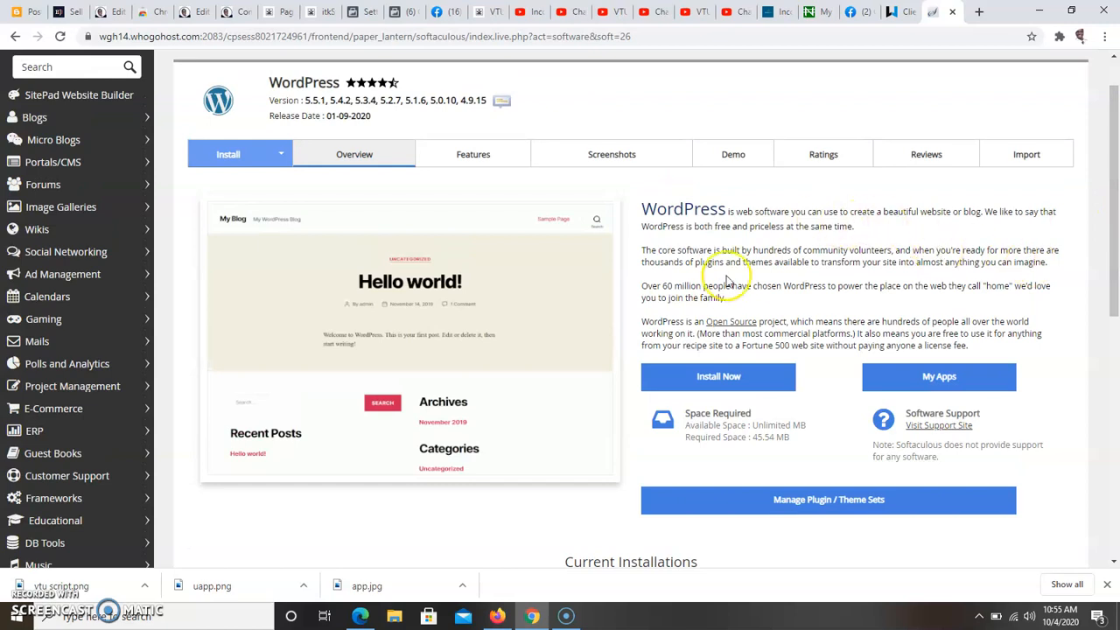
{"action": "left_click", "coordinate": [718, 387]}
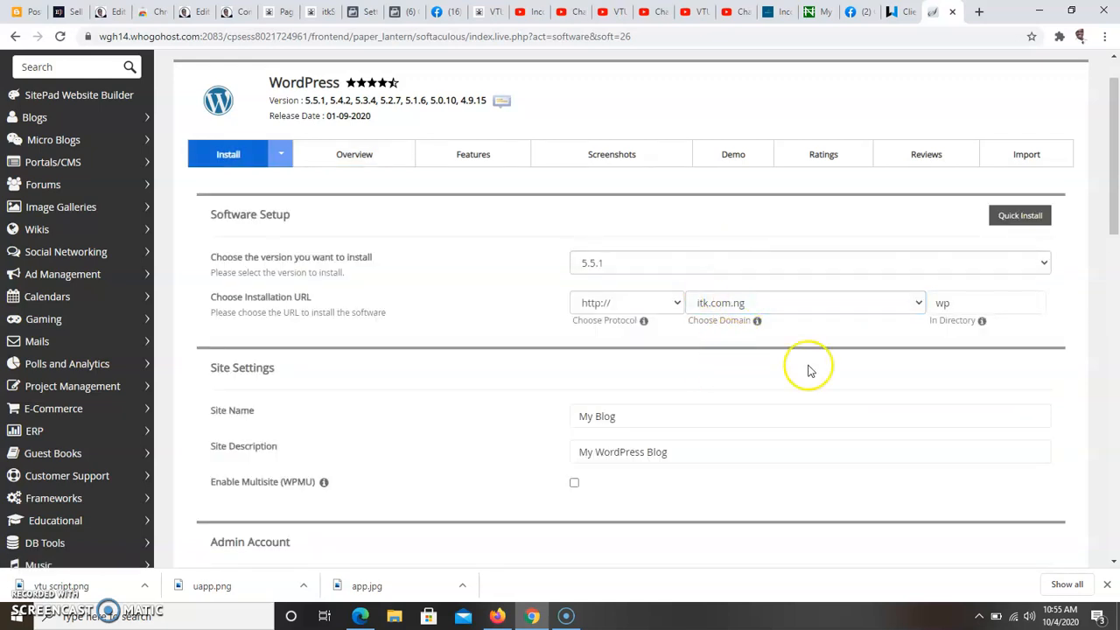
{"action": "left_click", "coordinate": [733, 258]}
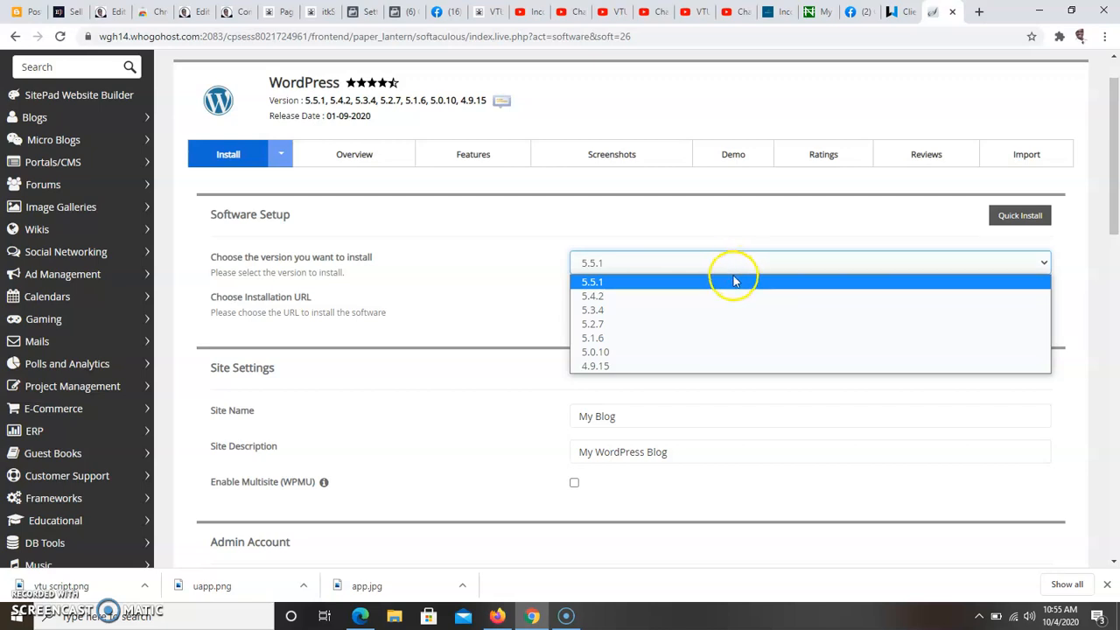
{"action": "left_click", "coordinate": [739, 284]}
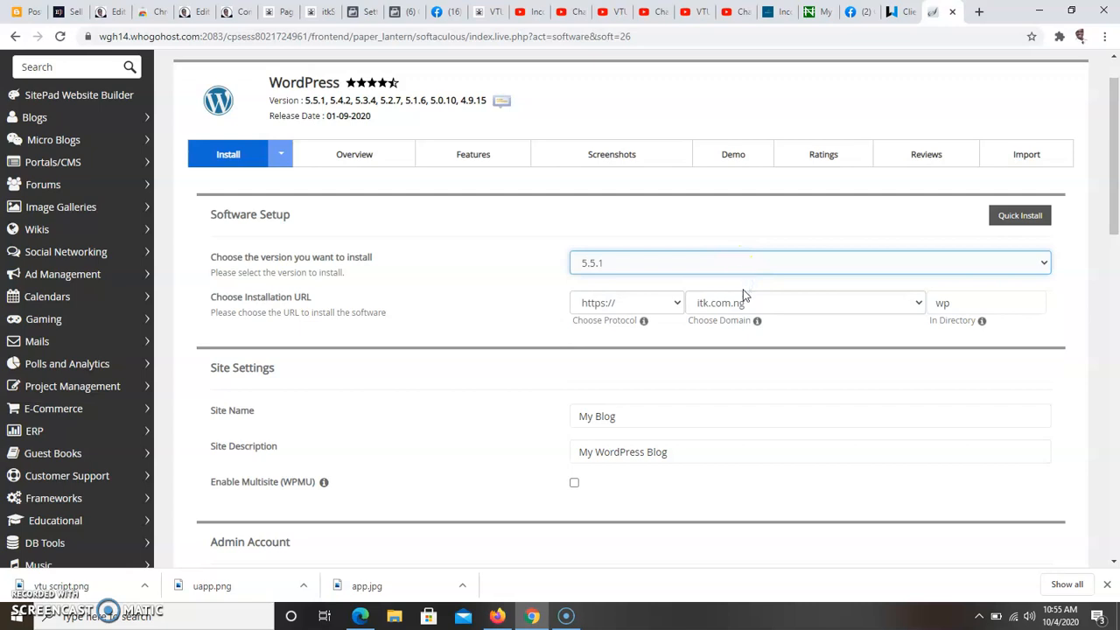
{"action": "left_click", "coordinate": [676, 302]}
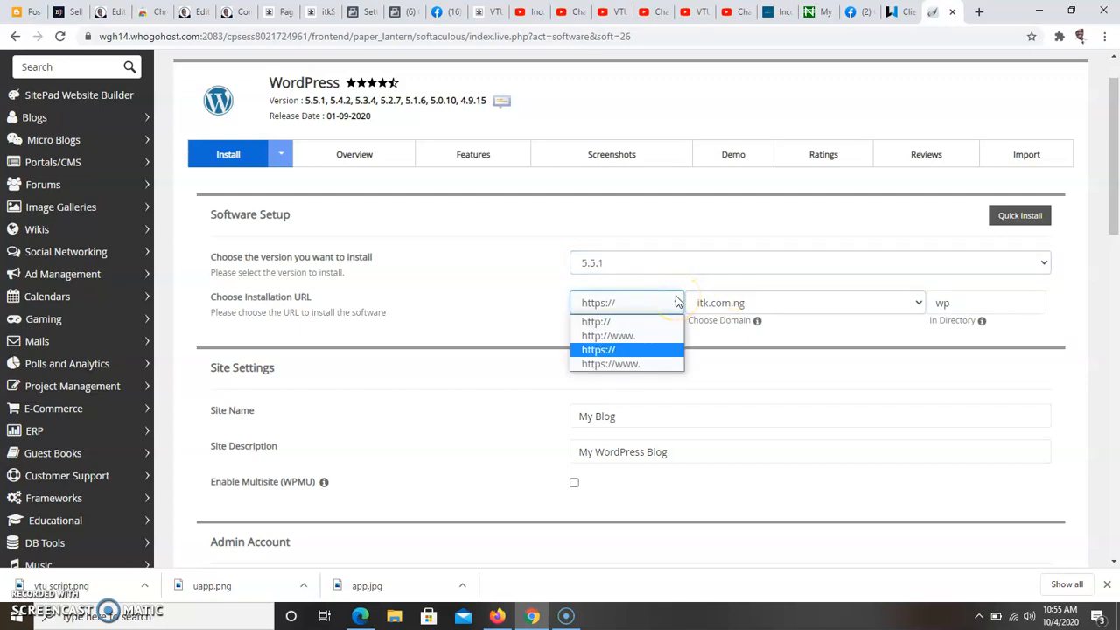
{"action": "left_click", "coordinate": [642, 350]}
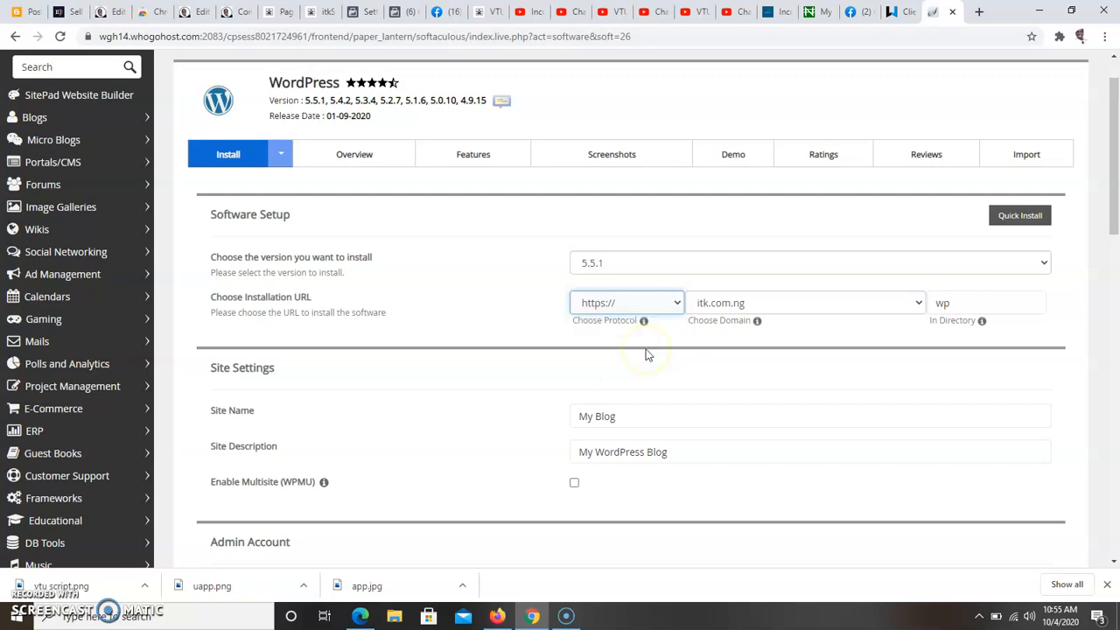
Step: Set the installation domain to vtuscript.com
{"action": "left_click", "coordinate": [739, 302]}
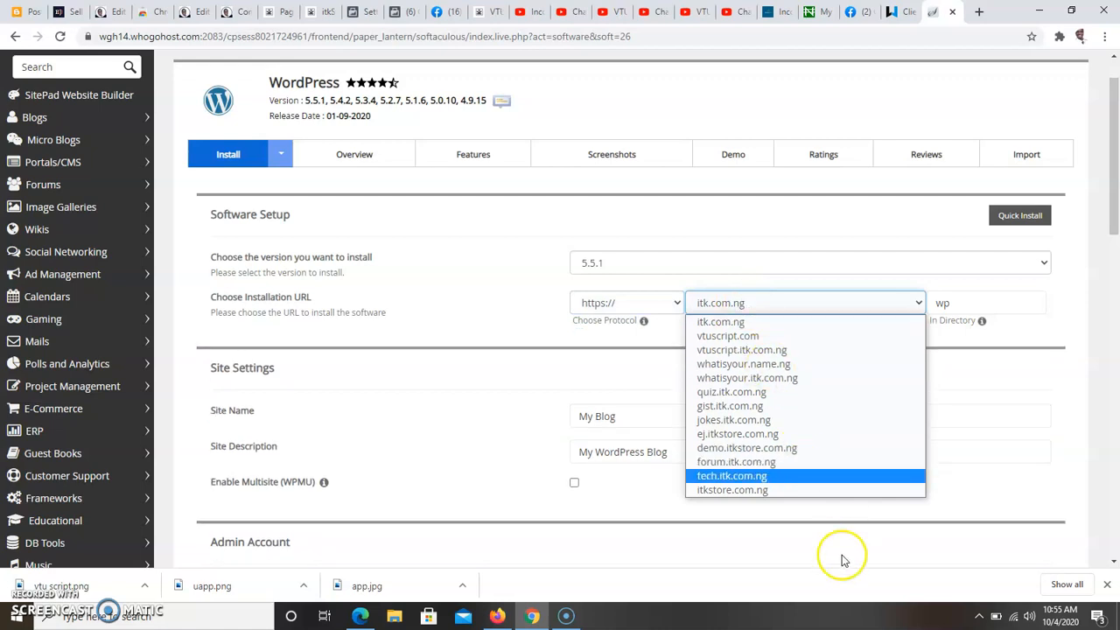
{"action": "left_click_drag", "start_coordinate": [841, 555], "coordinate": [829, 515]}
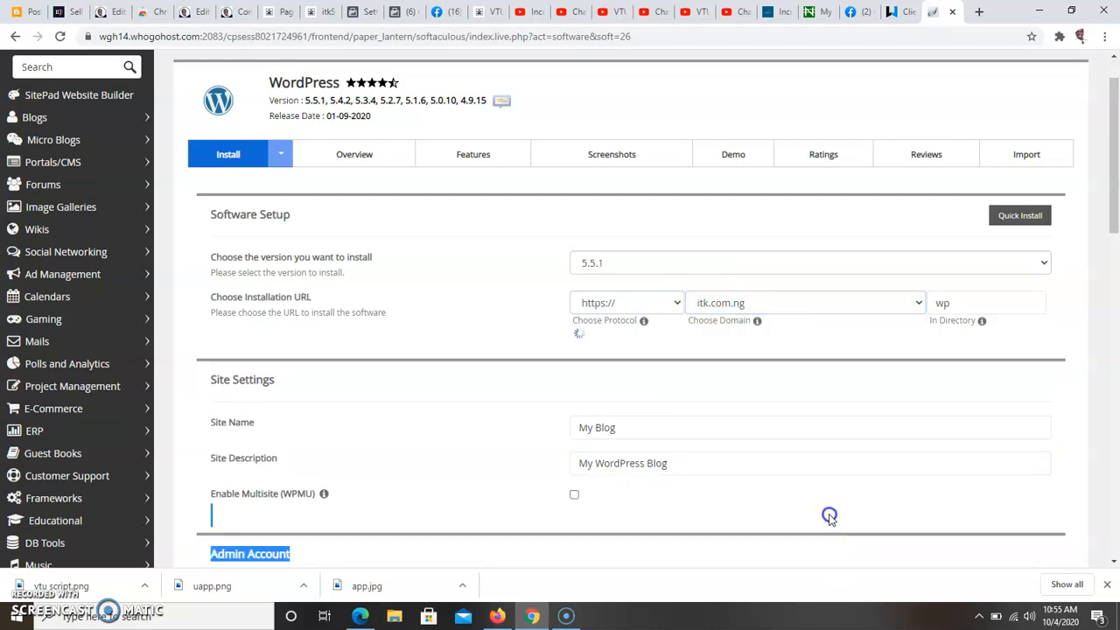
{"action": "left_click", "coordinate": [795, 306]}
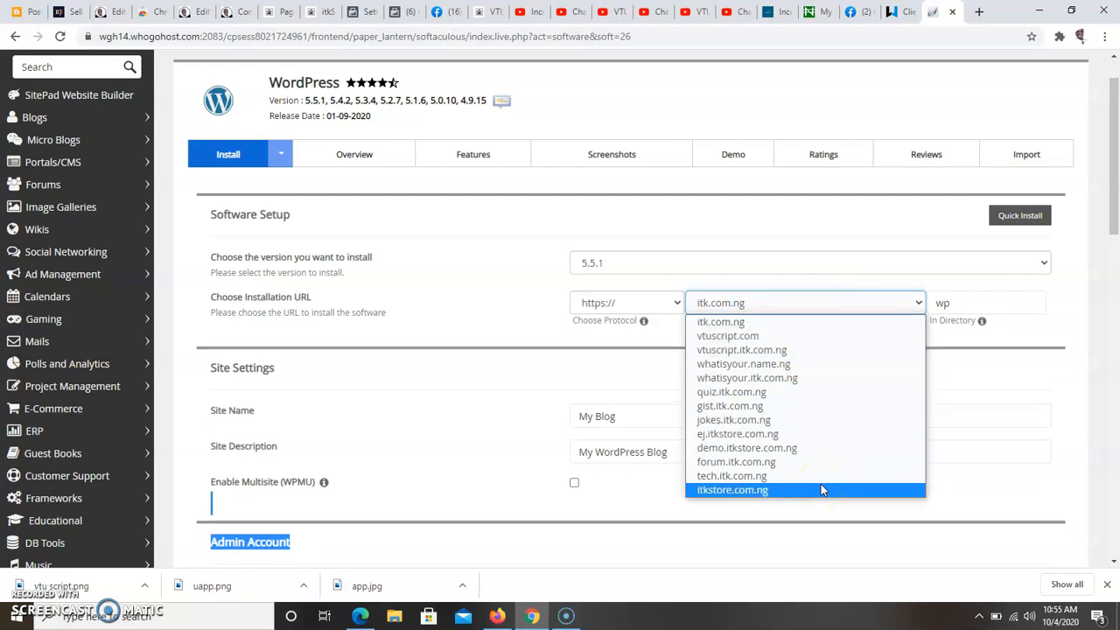
{"action": "left_click", "coordinate": [806, 336]}
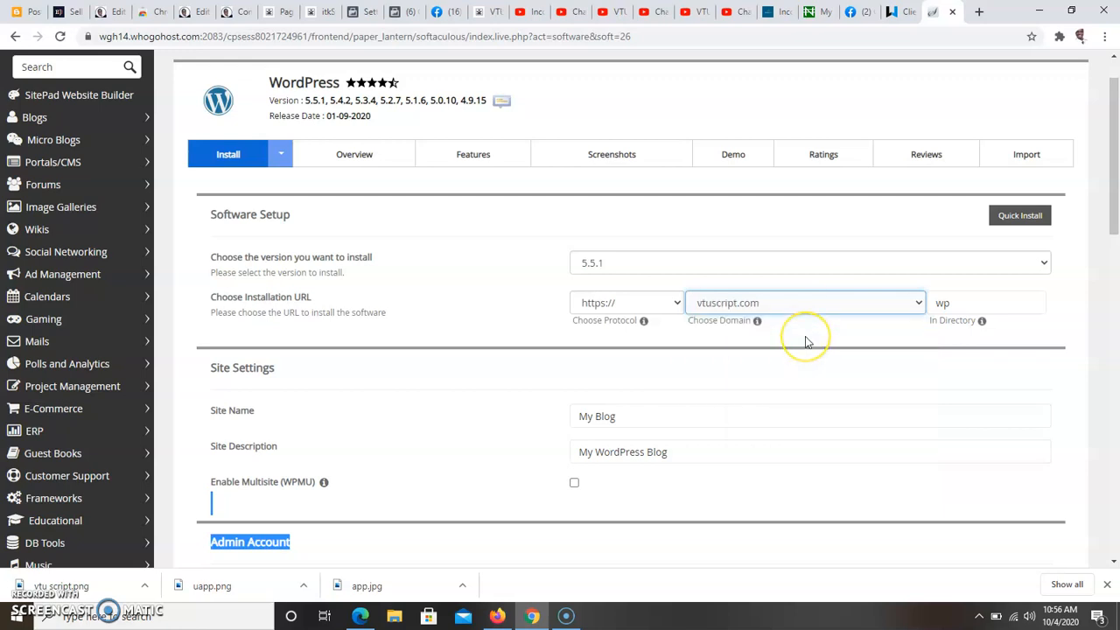
Step: Clear the installation directory so WordPress installs in the root of the domain
{"action": "left_click", "coordinate": [953, 302]}
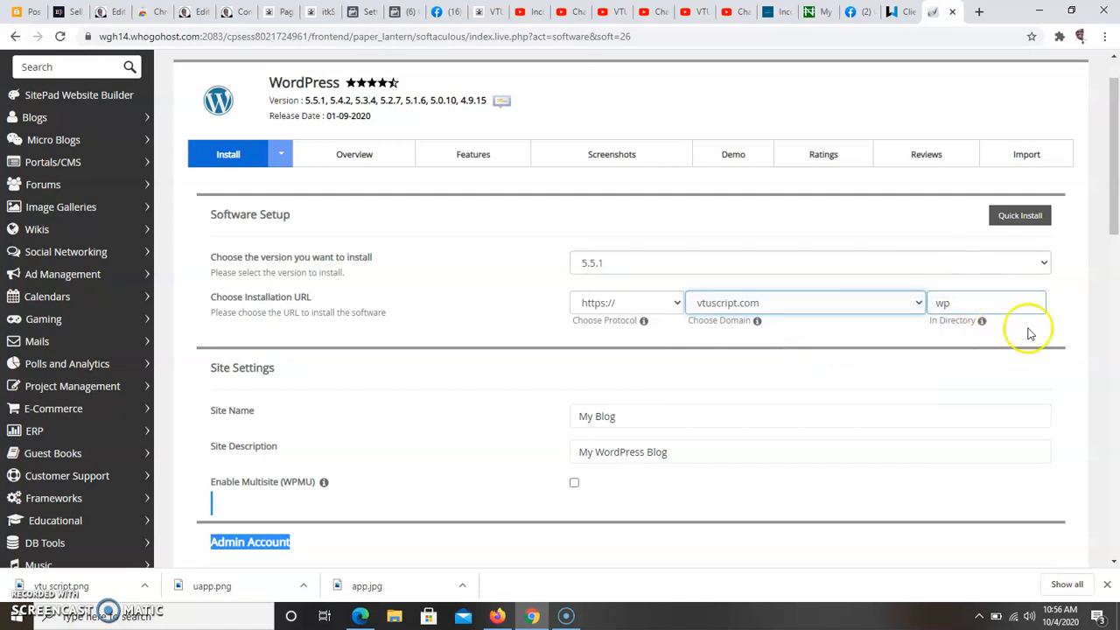
{"action": "left_click", "coordinate": [998, 300]}
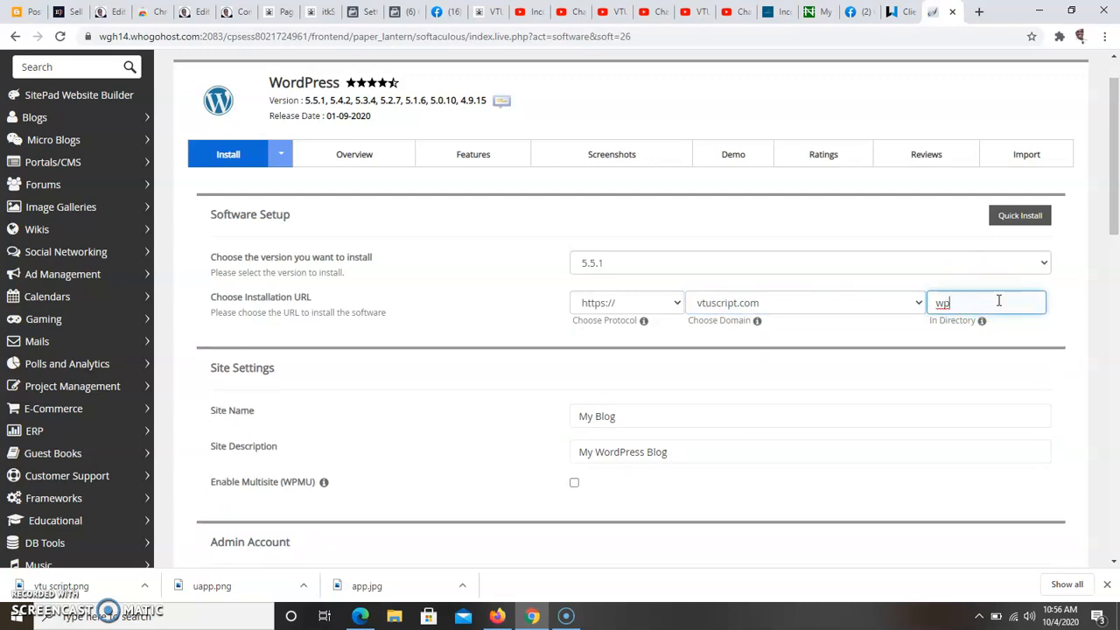
{"action": "key", "text": "BackSpace"}
{"action": "key", "text": "BackSpace"}
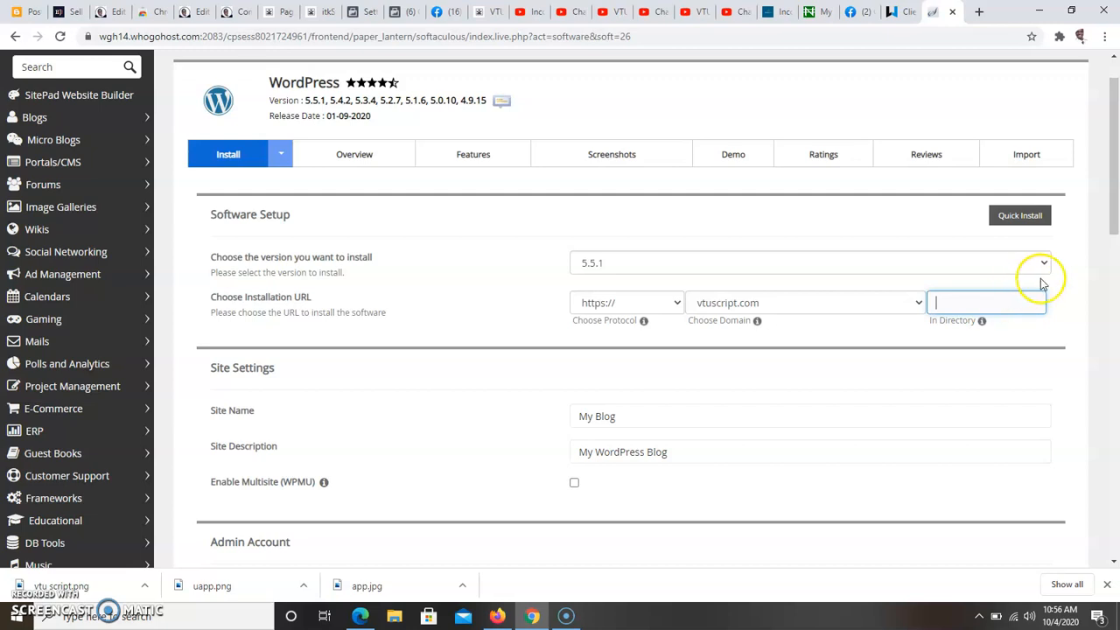
{"action": "left_click_drag", "start_coordinate": [1114, 195], "coordinate": [1103, 229]}
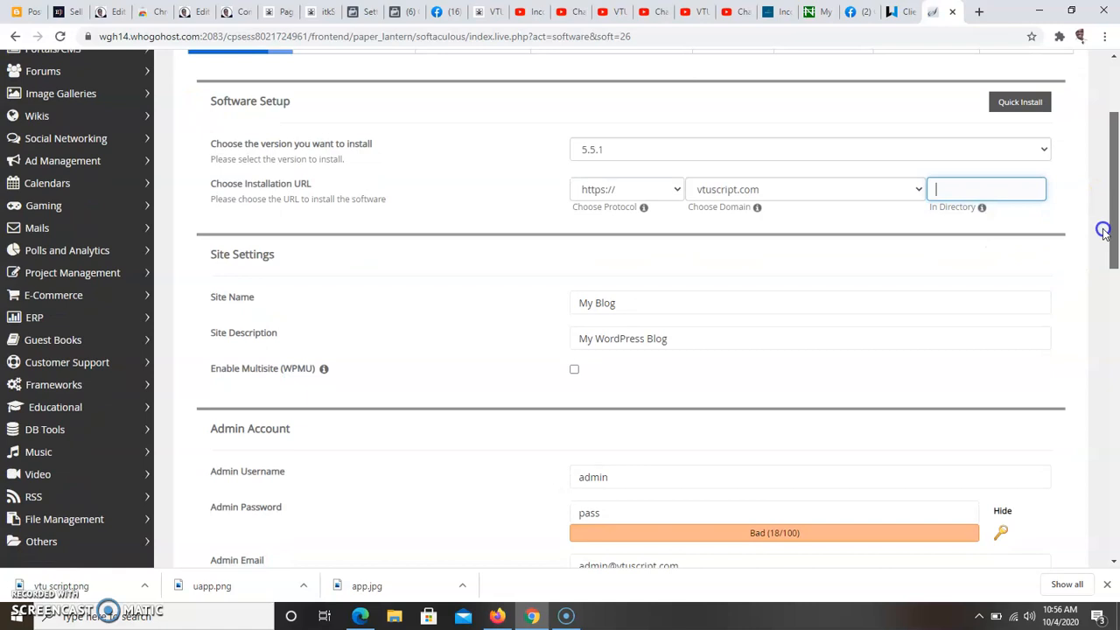
{"action": "left_click", "coordinate": [1013, 187]}
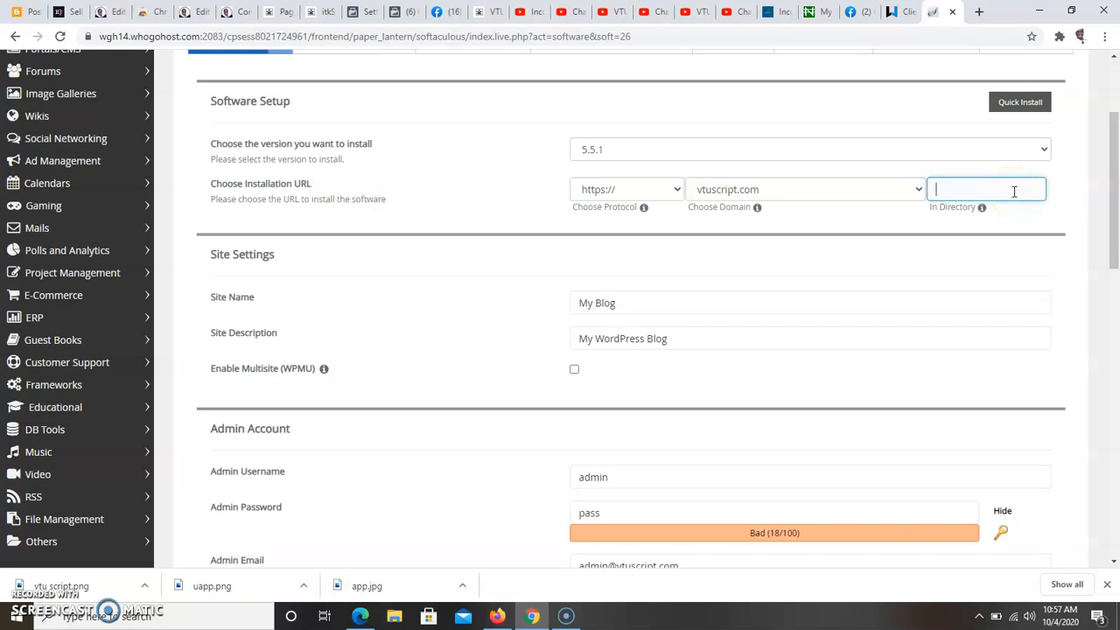
Step: Replace the site name with "VTU Script: Creator Software For Creating VTU Website Portal"
{"action": "left_click", "coordinate": [820, 300]}
{"action": "key", "text": "BackSpace"}
{"action": "key", "text": "BackSpace"}
{"action": "key", "text": "BackSpace"}
{"action": "key", "text": "BackSpace"}
{"action": "key", "text": "BackSpace"}
{"action": "key", "text": "BackSpace"}
{"action": "key", "text": "BackSpace"}
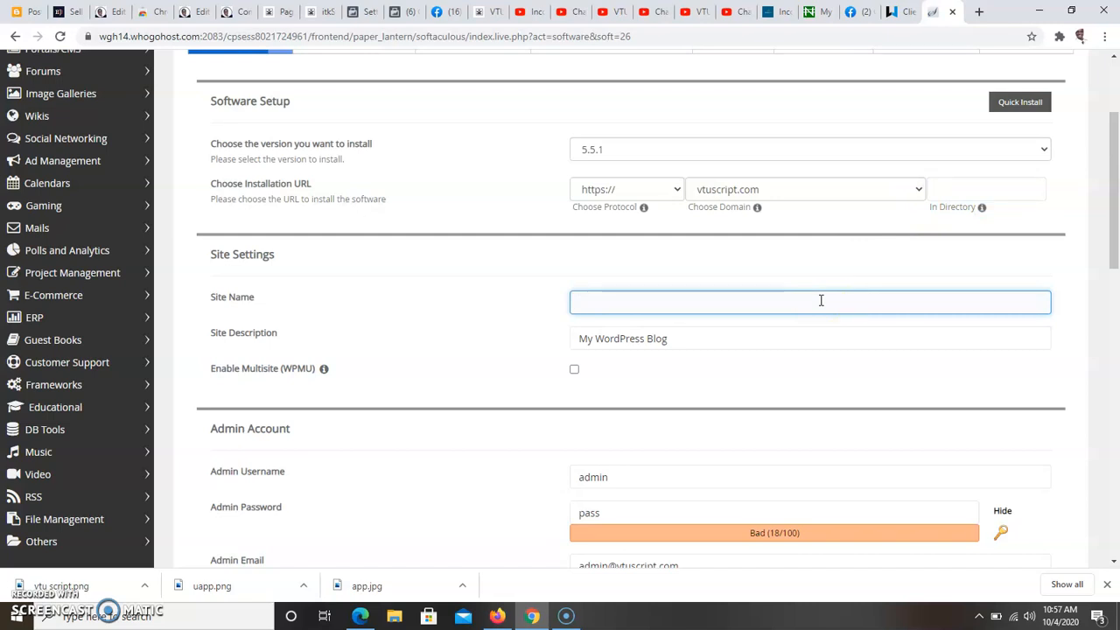
{"action": "type", "text": "VTU Script: Creator Software For Creating VTU Website Portal"}
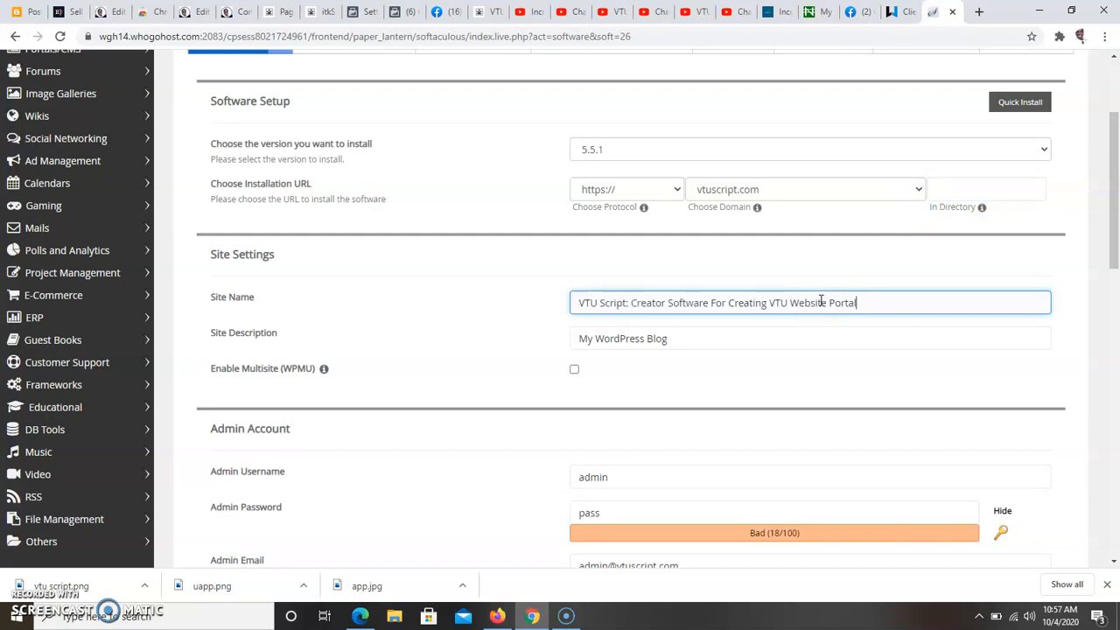
Step: Replace the site description with "Creator Software For Creating VTU Website Portal"
{"action": "left_click", "coordinate": [746, 341]}
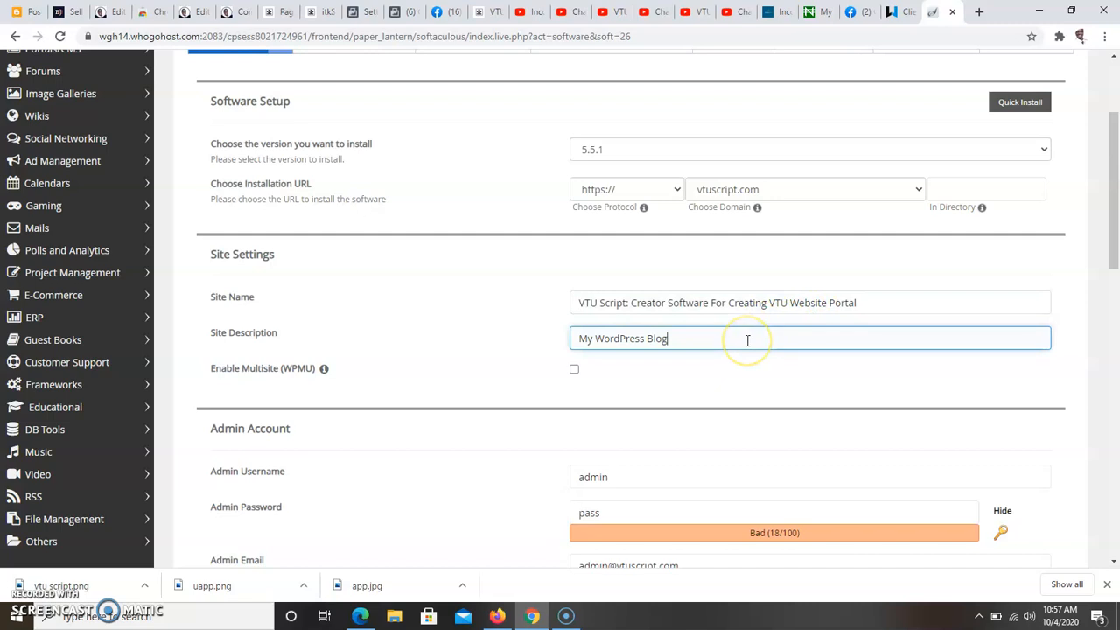
{"action": "key", "text": "BackSpace"}
{"action": "key", "text": "BackSpace"}
{"action": "key", "text": "BackSpace"}
{"action": "key", "text": "BackSpace"}
{"action": "key", "text": "BackSpace"}
{"action": "key", "text": "BackSpace"}
{"action": "key", "text": "BackSpace"}
{"action": "key", "text": "BackSpace"}
{"action": "key", "text": "BackSpace"}
{"action": "key", "text": "BackSpace"}
{"action": "key", "text": "BackSpace"}
{"action": "key", "text": "BackSpace"}
{"action": "key", "text": "BackSpace"}
{"action": "key", "text": "BackSpace"}
{"action": "key", "text": "BackSpace"}
{"action": "key", "text": "BackSpace"}
{"action": "key", "text": "BackSpace"}
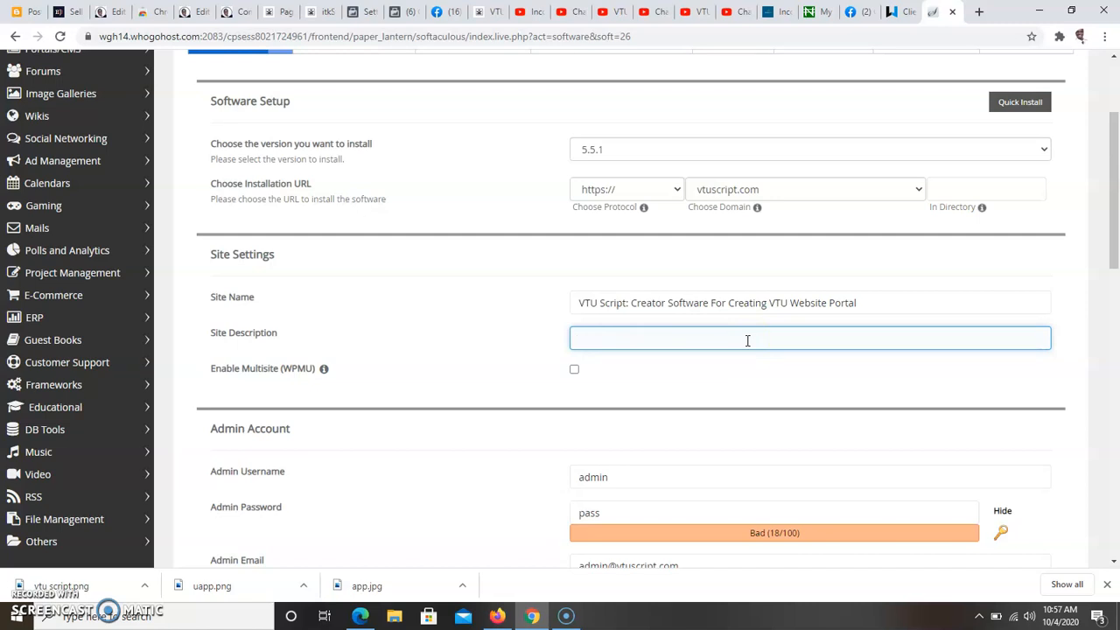
{"action": "type", "text": "V"}
{"action": "type", "text": "V"}
{"action": "type", "text": "VTU Script: Creator Software For Creating VTU Website Portal"}
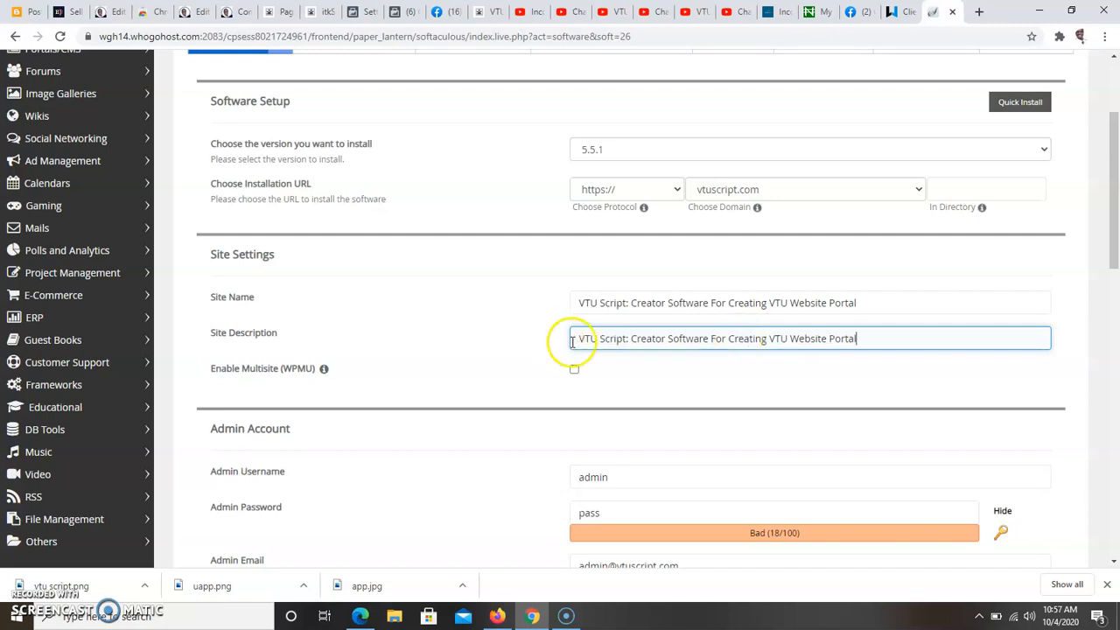
{"action": "left_click", "coordinate": [631, 341]}
{"action": "key", "text": "BackSpace"}
{"action": "key", "text": "BackSpace"}
{"action": "key", "text": "BackSpace"}
{"action": "key", "text": "BackSpace"}
{"action": "key", "text": "BackSpace"}
{"action": "key", "text": "BackSpace"}
{"action": "key", "text": "BackSpace"}
{"action": "key", "text": "BackSpace"}
{"action": "key", "text": "BackSpace"}
{"action": "key", "text": "BackSpace"}
{"action": "key", "text": "BackSpace"}
{"action": "key", "text": "BackSpace"}
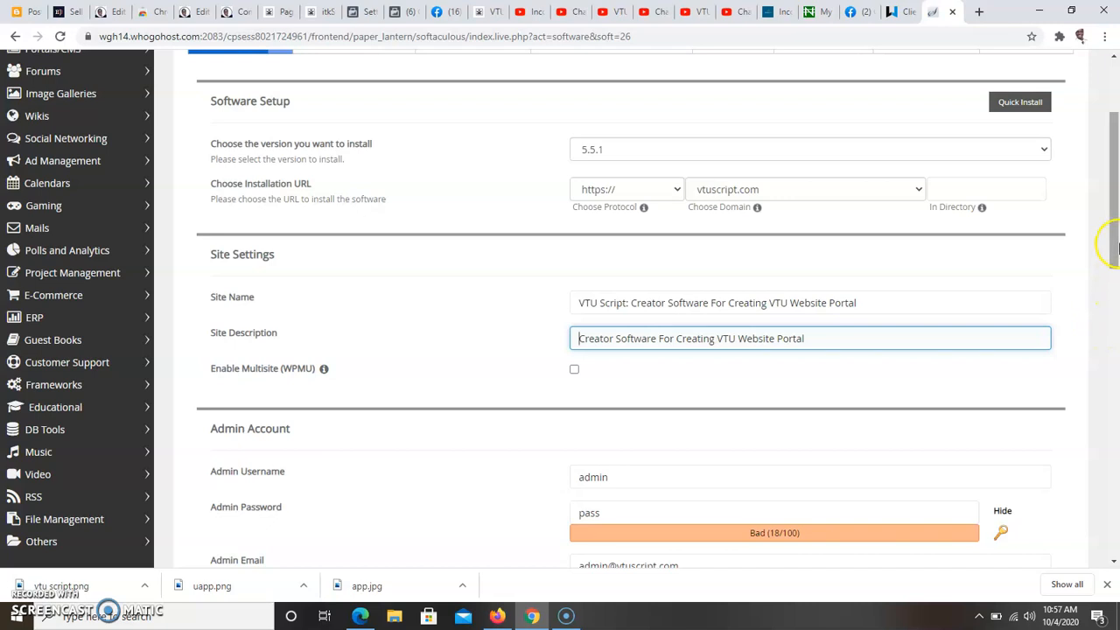
Step: Keep the admin username as admin and replace the default admin password with a strong one
{"action": "left_click_drag", "start_coordinate": [1107, 243], "coordinate": [1102, 307]}
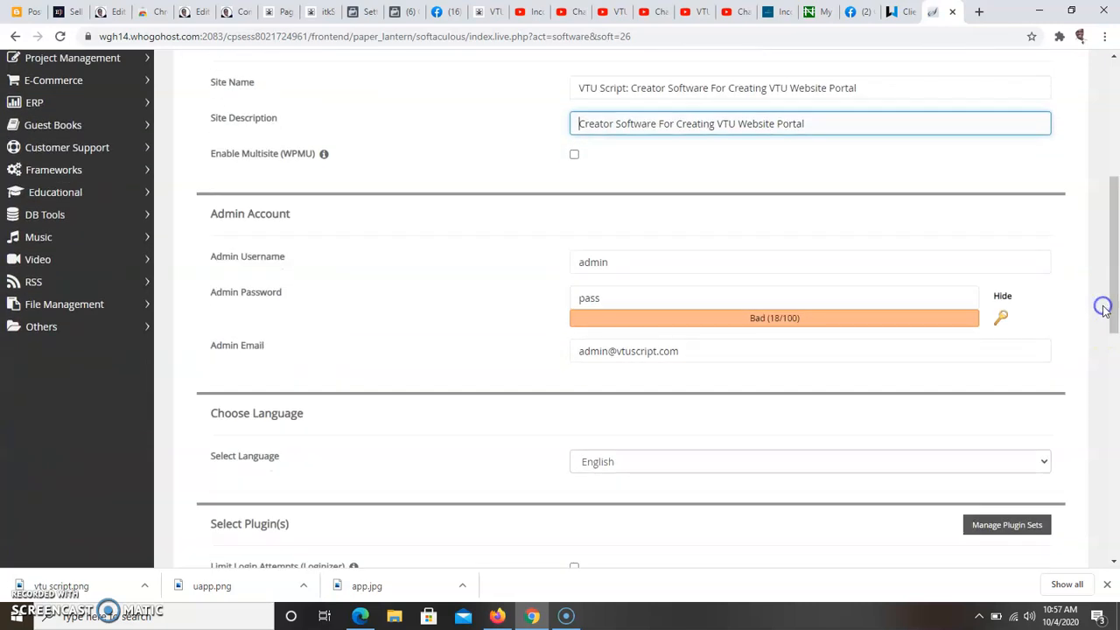
{"action": "left_click", "coordinate": [757, 254]}
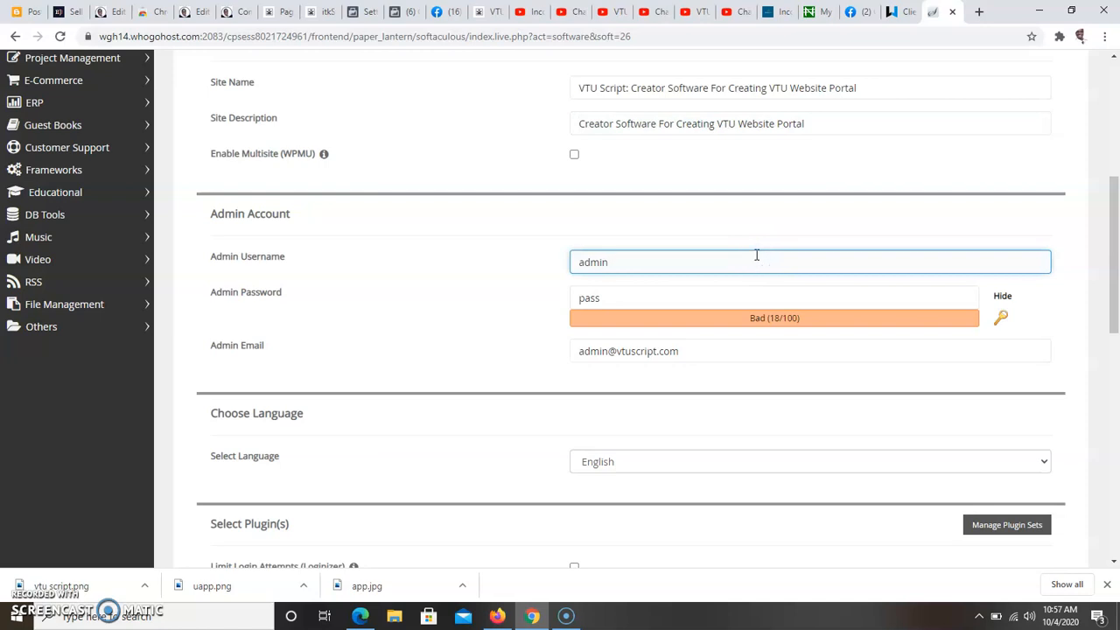
{"action": "left_click", "coordinate": [704, 288]}
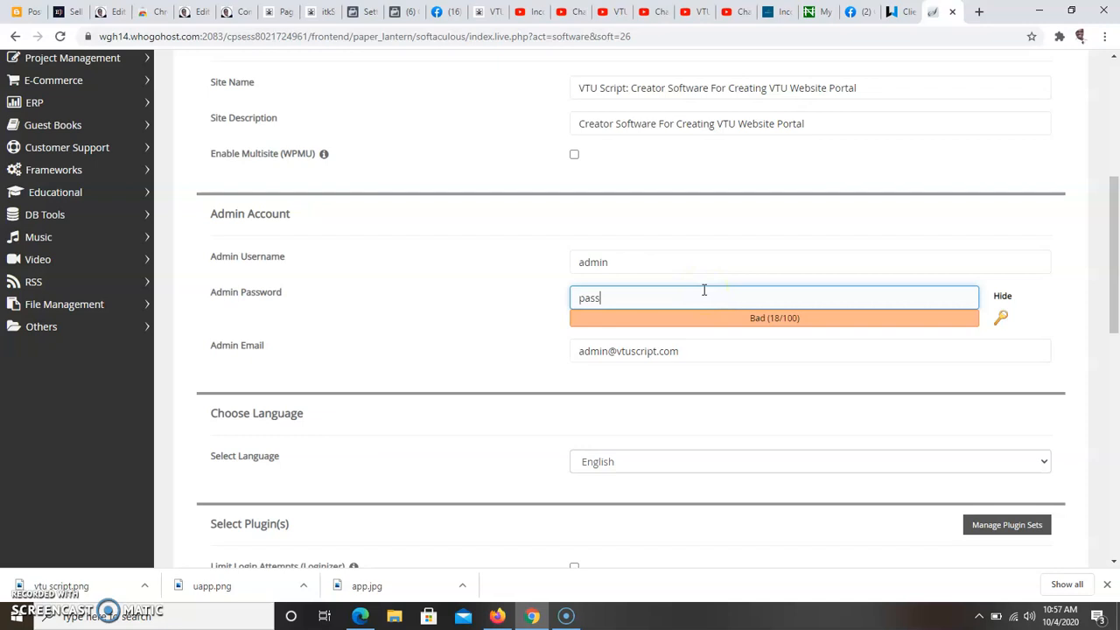
{"action": "key", "text": "BackSpace"}
{"action": "key", "text": "BackSpace"}
{"action": "key", "text": "BackSpace"}
{"action": "key", "text": "BackSpace"}
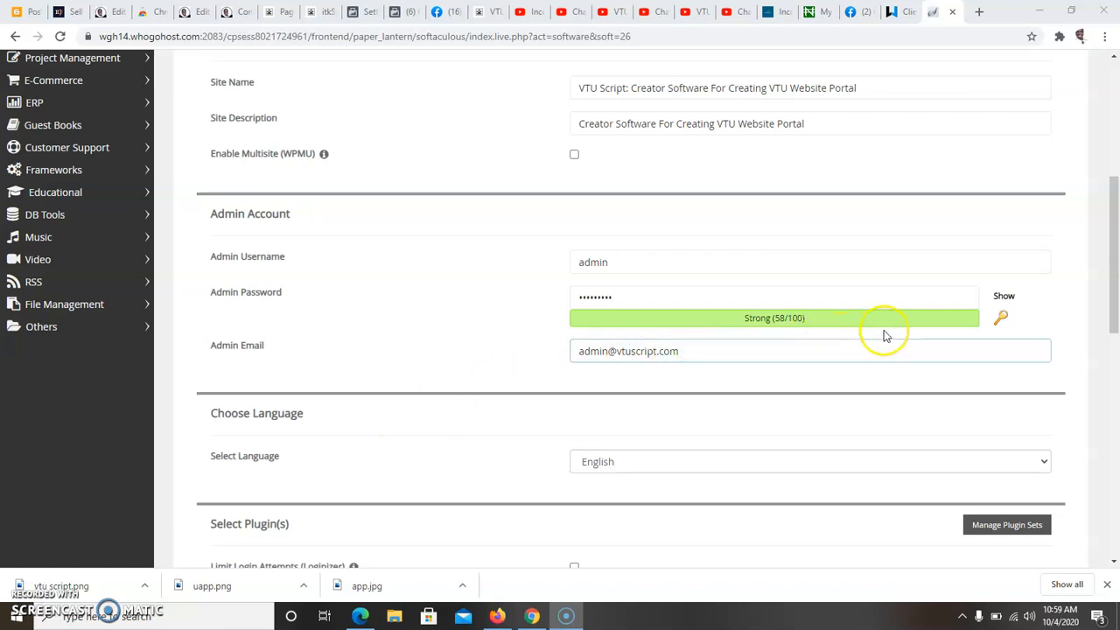
Step: Change the mailbox name in the admin email to the site's support address, keeping its domain
{"action": "left_click", "coordinate": [655, 342]}
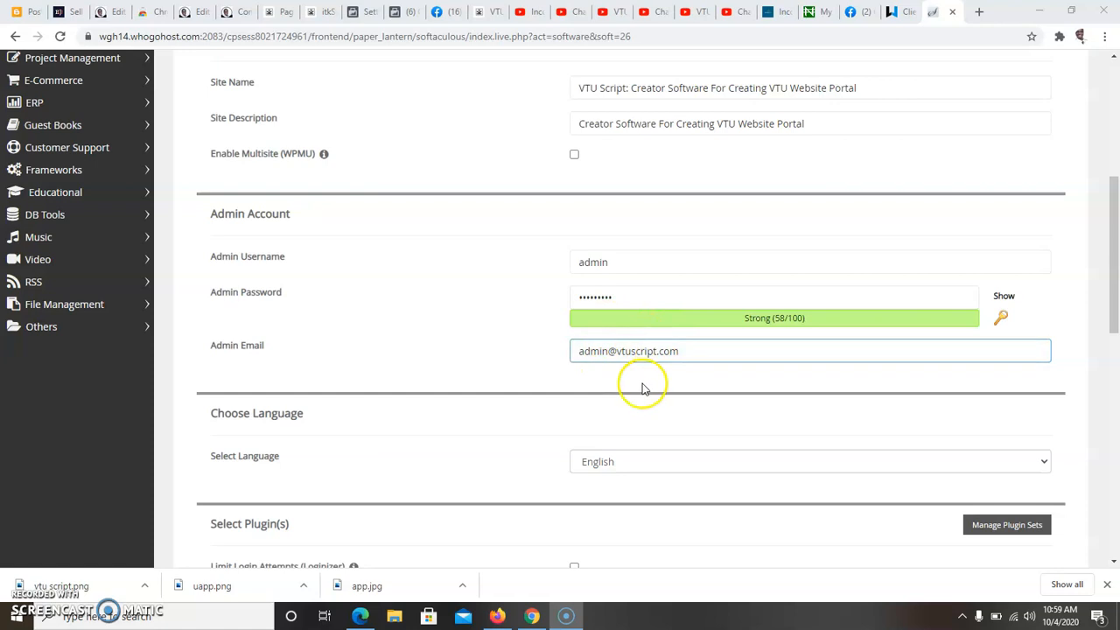
{"action": "left_click", "coordinate": [602, 350]}
{"action": "left_click", "coordinate": [607, 351]}
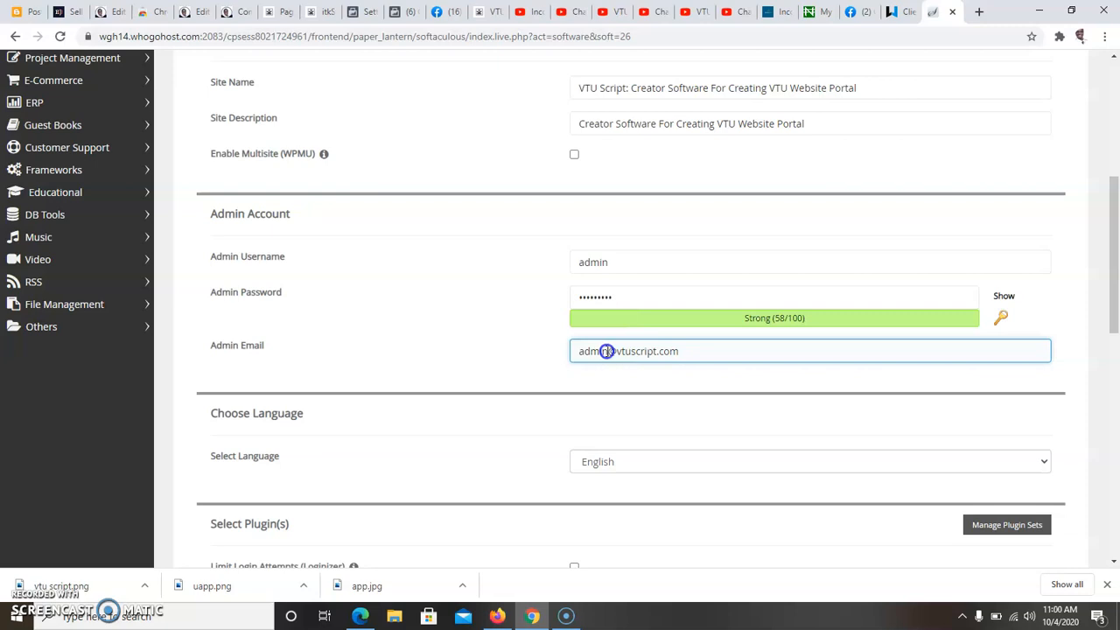
{"action": "key", "text": "BackSpace"}
{"action": "key", "text": "BackSpace"}
{"action": "key", "text": "BackSpace"}
{"action": "key", "text": "BackSpace"}
{"action": "key", "text": "BackSpace"}
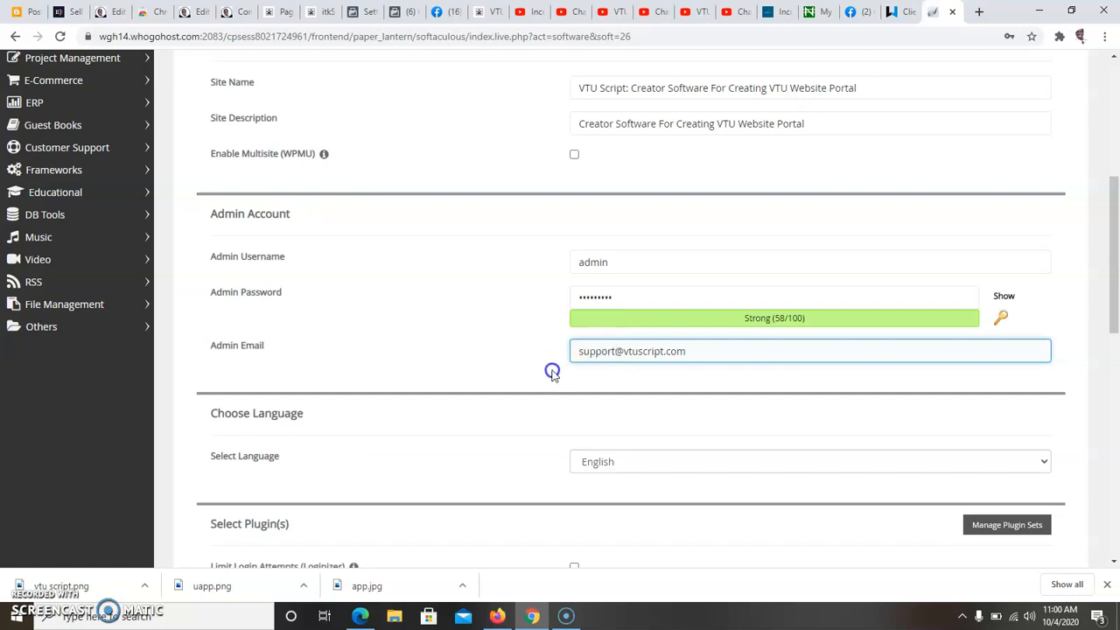
{"action": "left_click", "coordinate": [522, 372]}
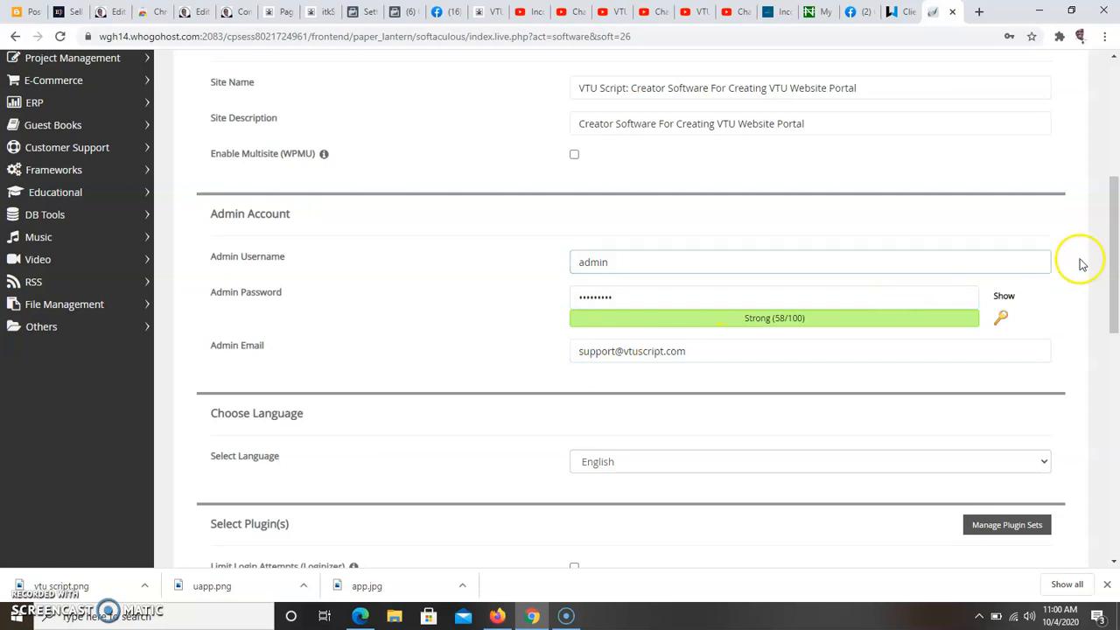
Step: Expand the advanced options of the WordPress installation and set automated backups to once a month
{"action": "left_click_drag", "start_coordinate": [1111, 251], "coordinate": [1109, 300]}
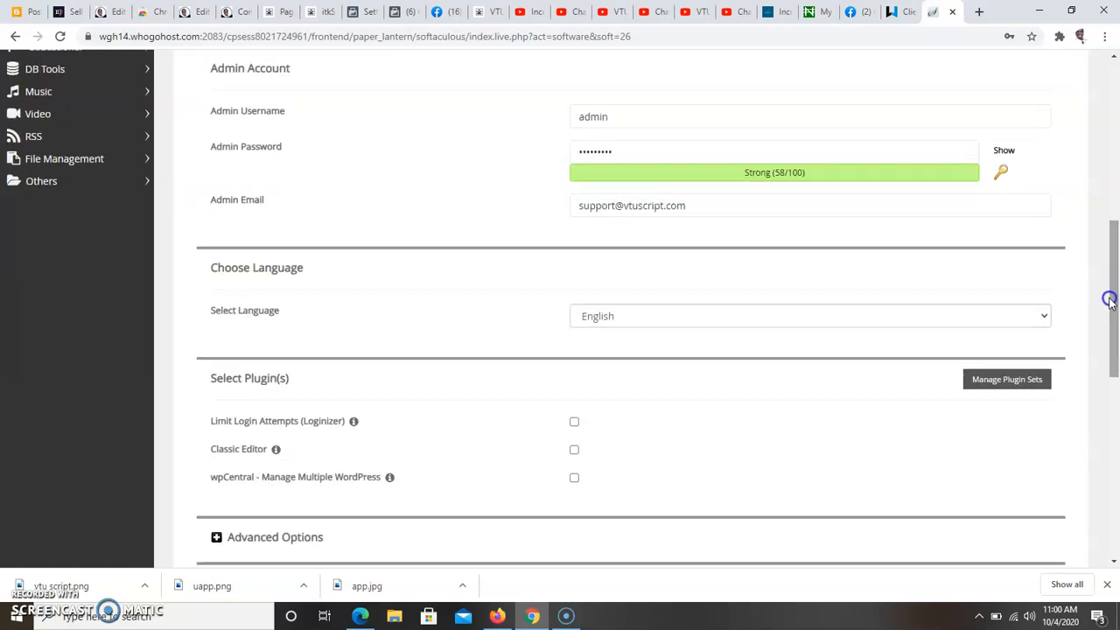
{"action": "left_click_drag", "start_coordinate": [1114, 297], "coordinate": [1114, 316]}
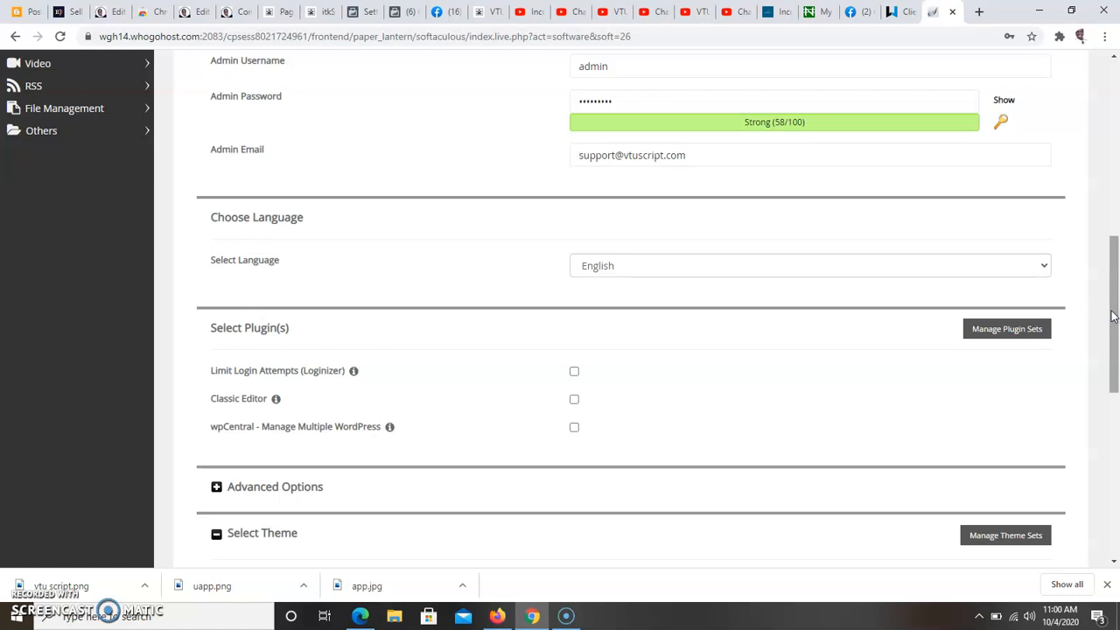
{"action": "left_click_drag", "start_coordinate": [1112, 316], "coordinate": [1109, 341]}
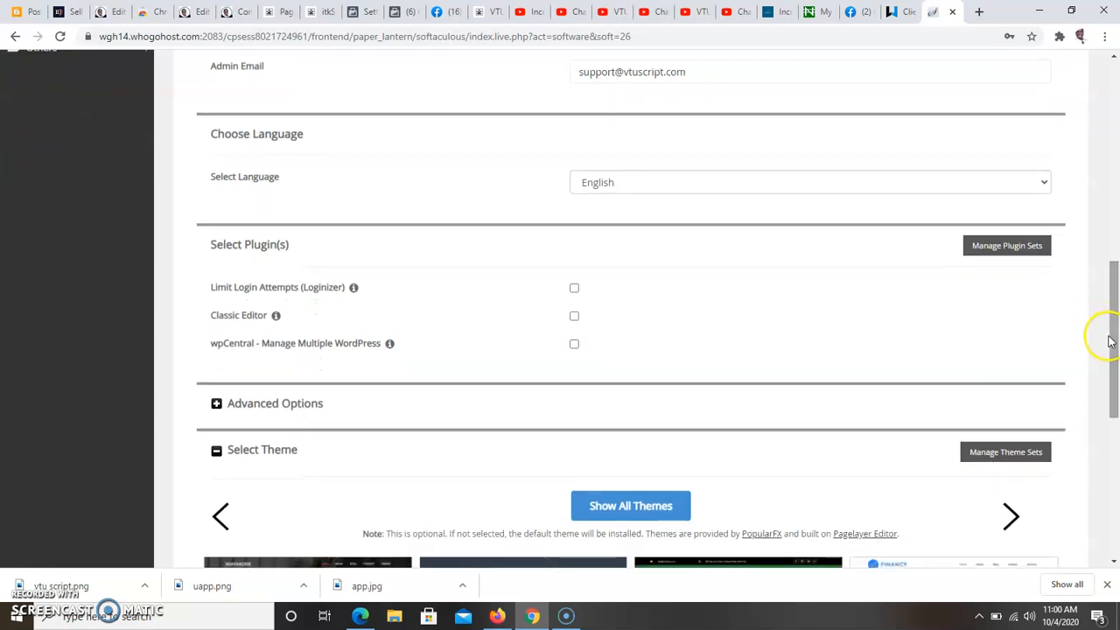
{"action": "left_click", "coordinate": [217, 403]}
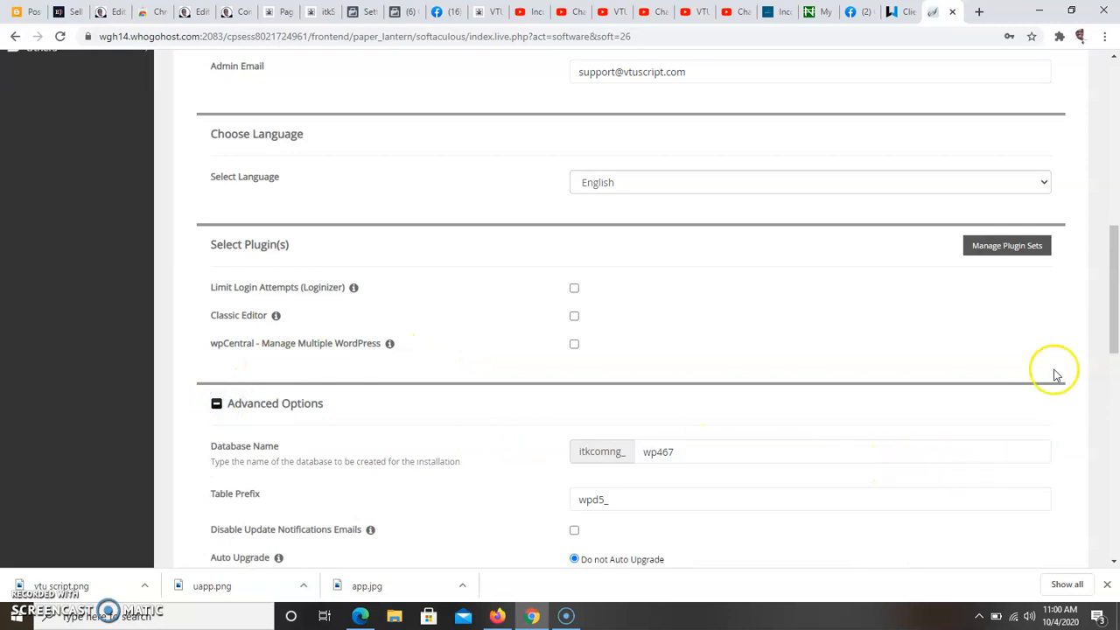
{"action": "left_click_drag", "start_coordinate": [1112, 346], "coordinate": [1109, 410]}
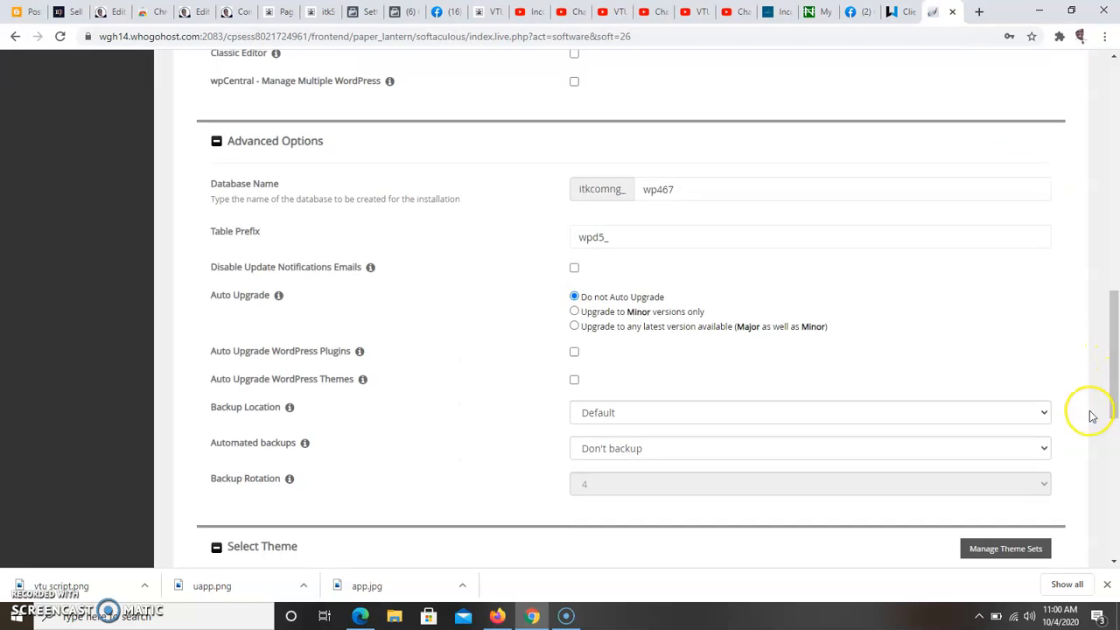
{"action": "left_click", "coordinate": [949, 456]}
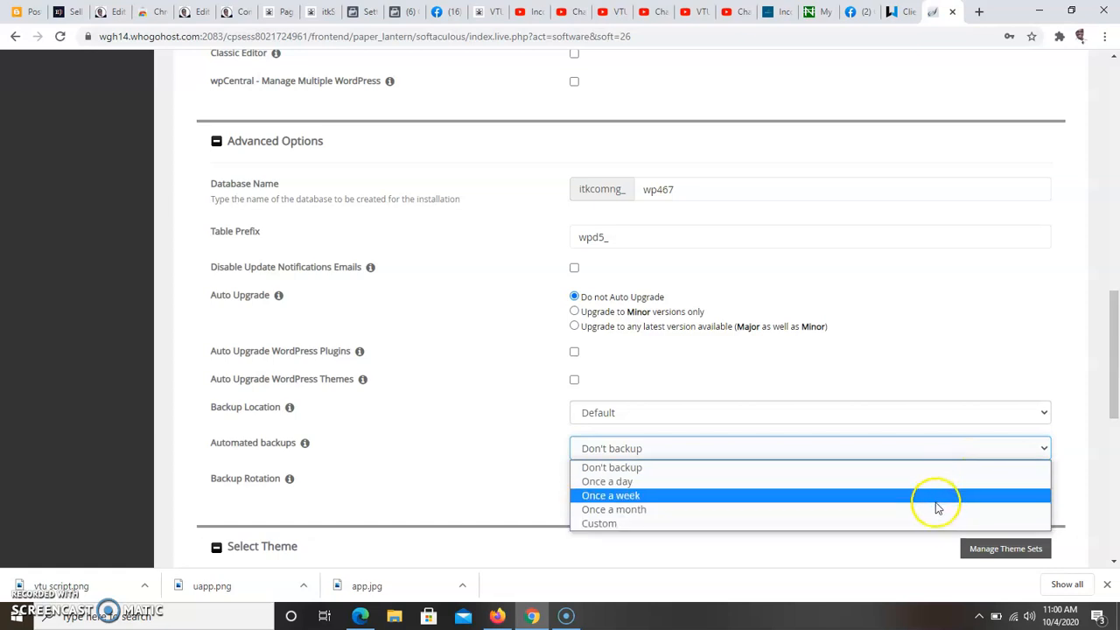
{"action": "left_click", "coordinate": [935, 508]}
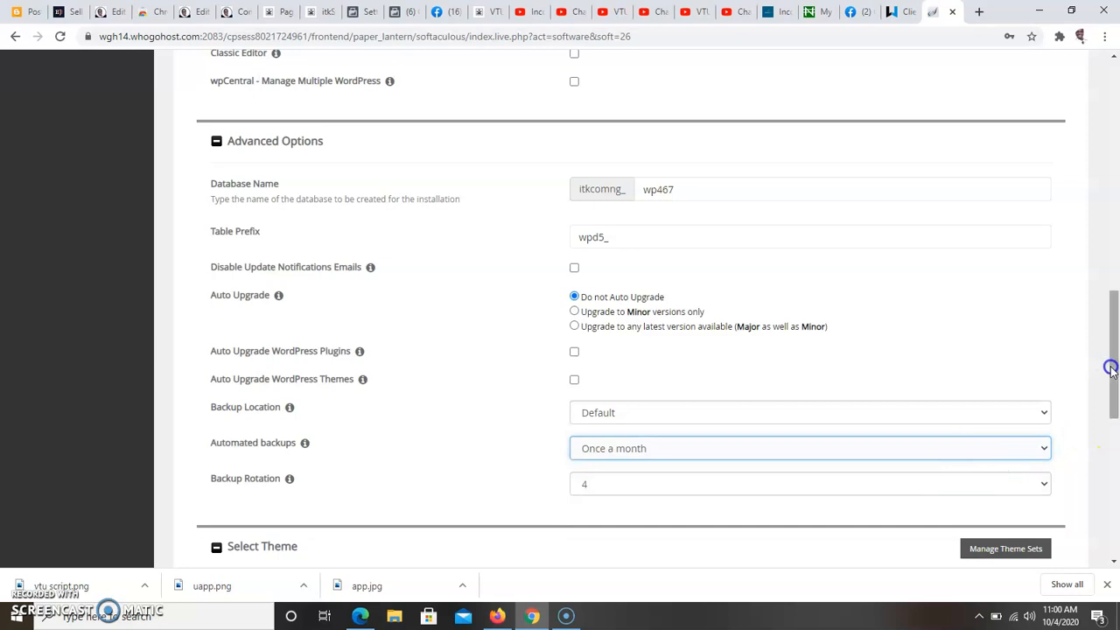
Step: Enter the administrator's email address as the recipient of the installation details
{"action": "left_click_drag", "start_coordinate": [1108, 366], "coordinate": [1114, 474]}
{"action": "left_click", "coordinate": [735, 476]}
{"action": "left_click", "coordinate": [693, 516]}
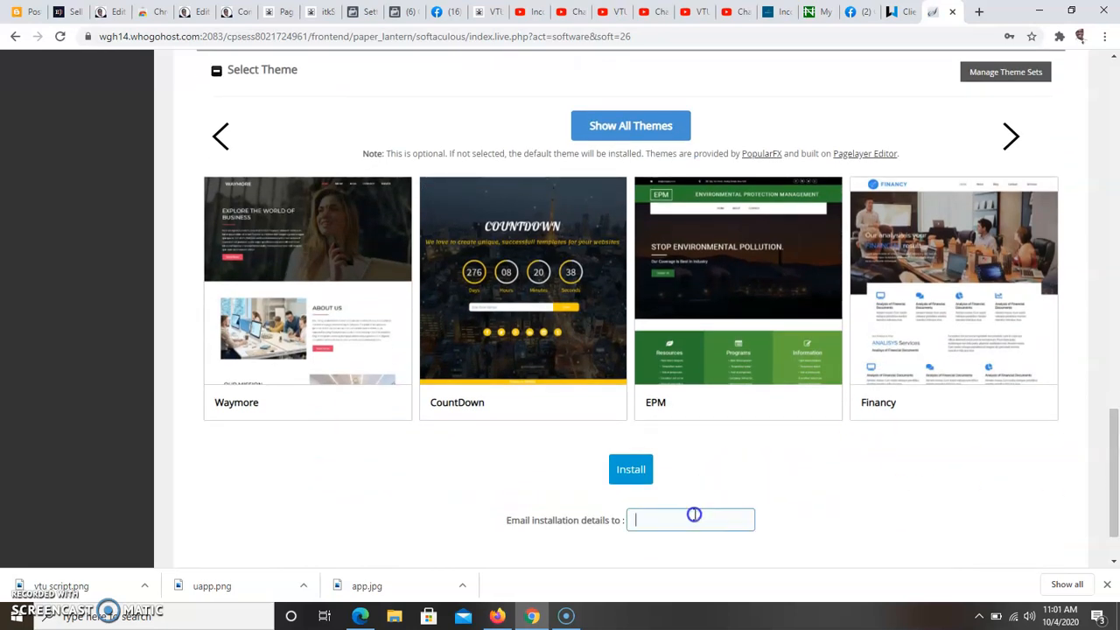
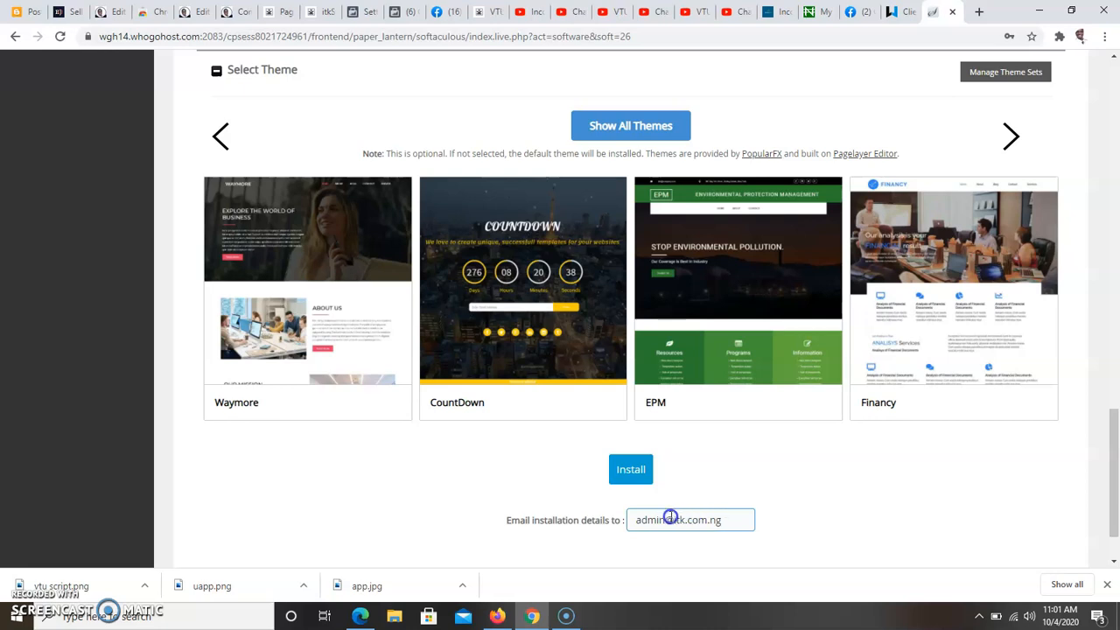
Step: Start the WordPress installation, dismiss the browser's offer to save the password, and review the installation result page
{"action": "left_click", "coordinate": [627, 470]}
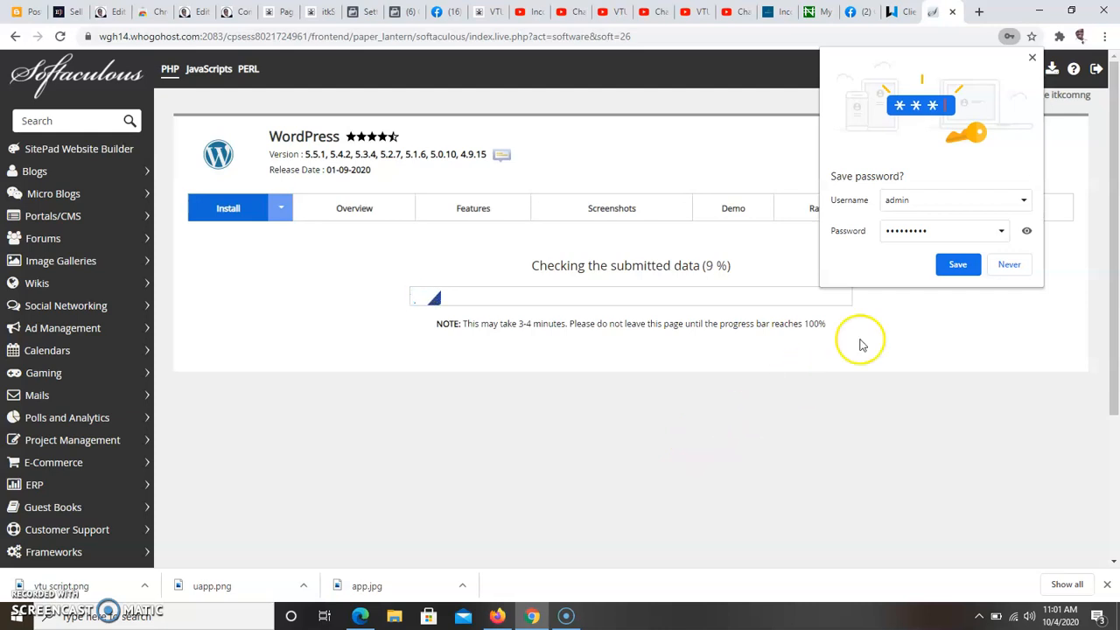
{"action": "left_click", "coordinate": [1032, 60]}
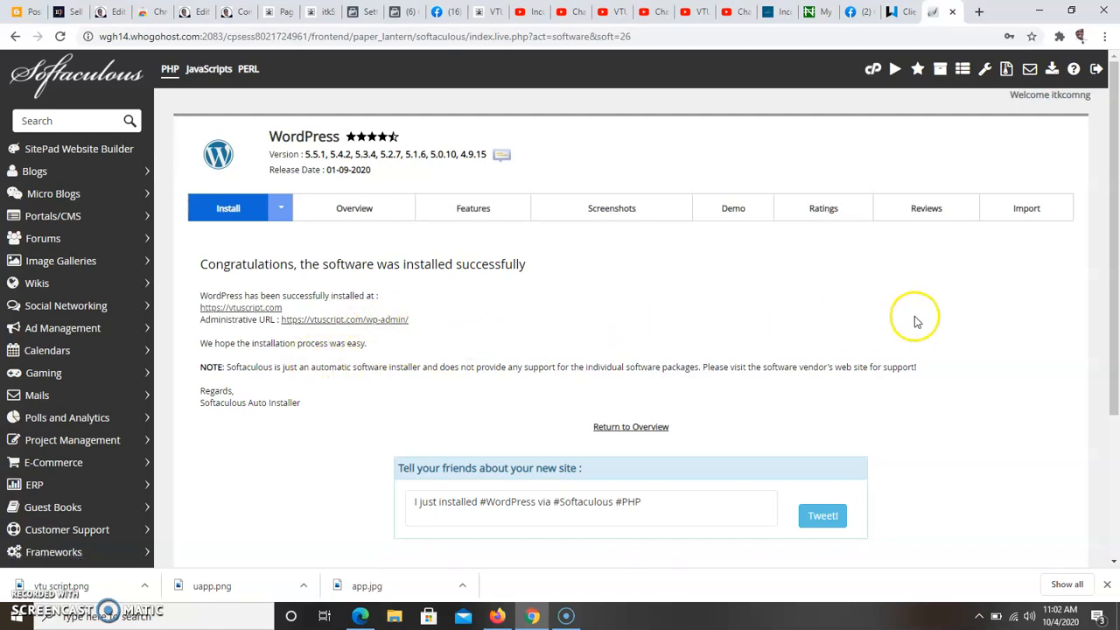
{"action": "left_click_drag", "start_coordinate": [1115, 326], "coordinate": [1115, 425]}
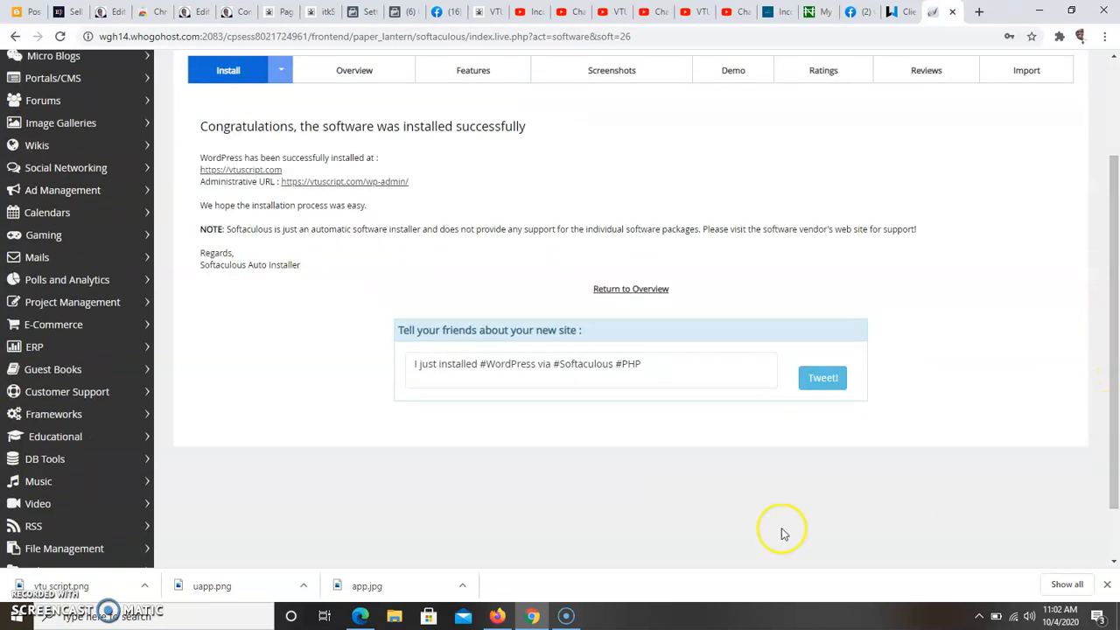